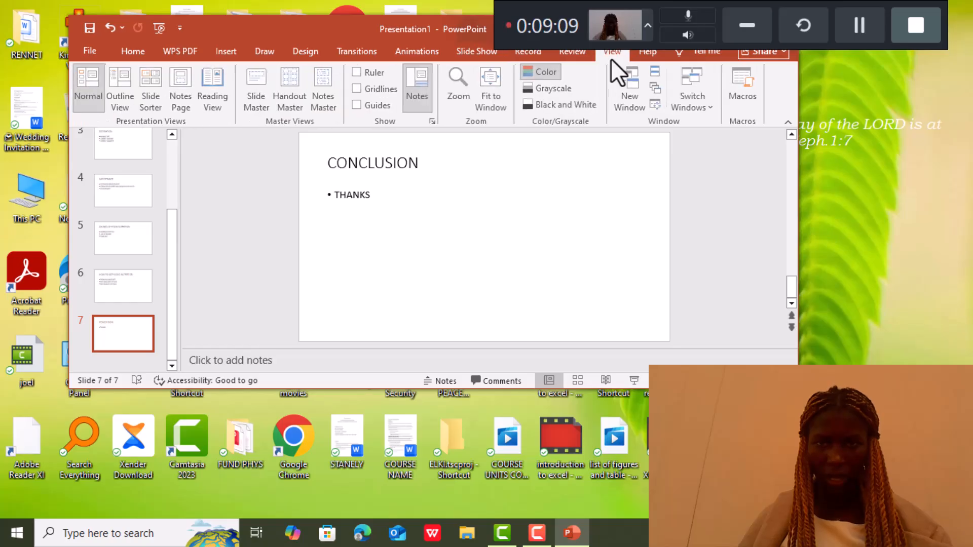
# Apply the green geometric Office theme to the main slide master and return to the normal slide view
pyautogui.click(262, 93)
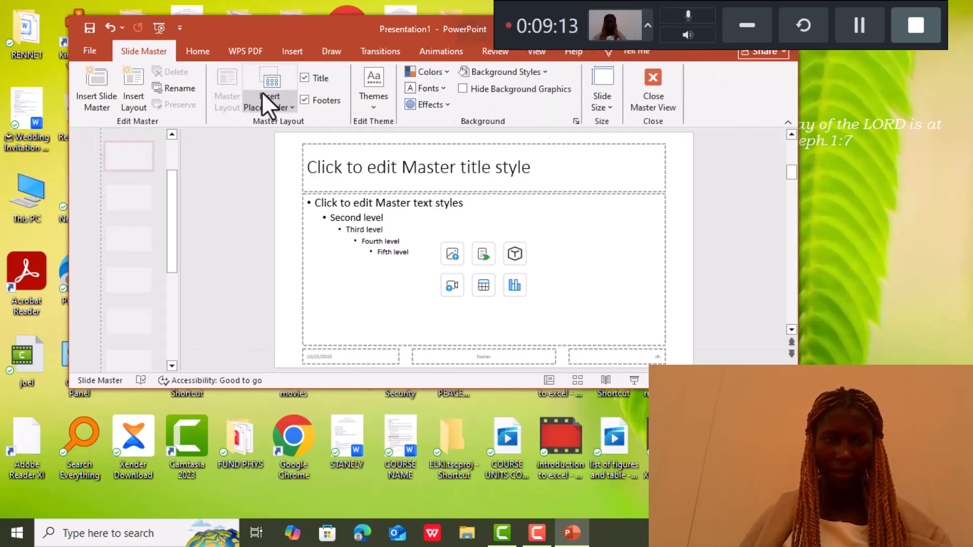
pyautogui.click(172, 134)
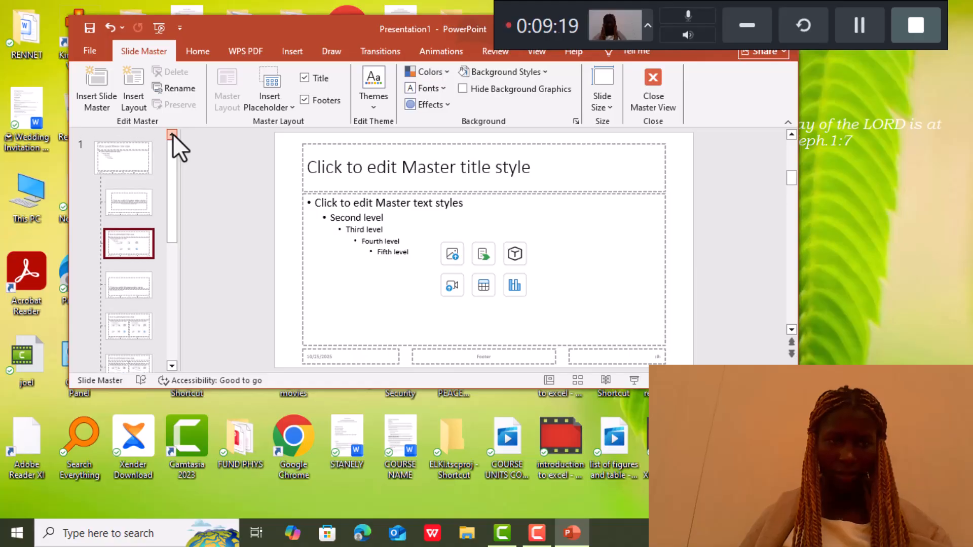
pyautogui.click(119, 156)
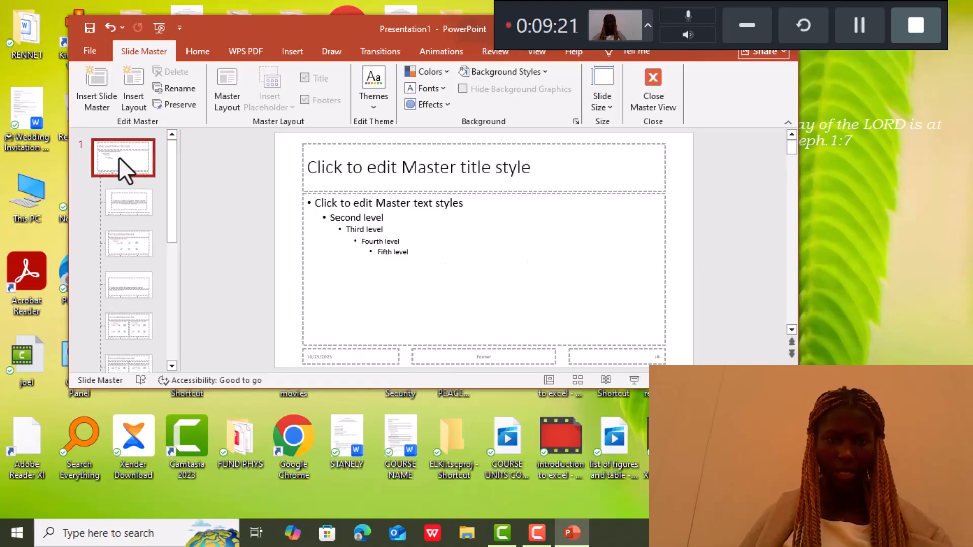
pyautogui.click(377, 105)
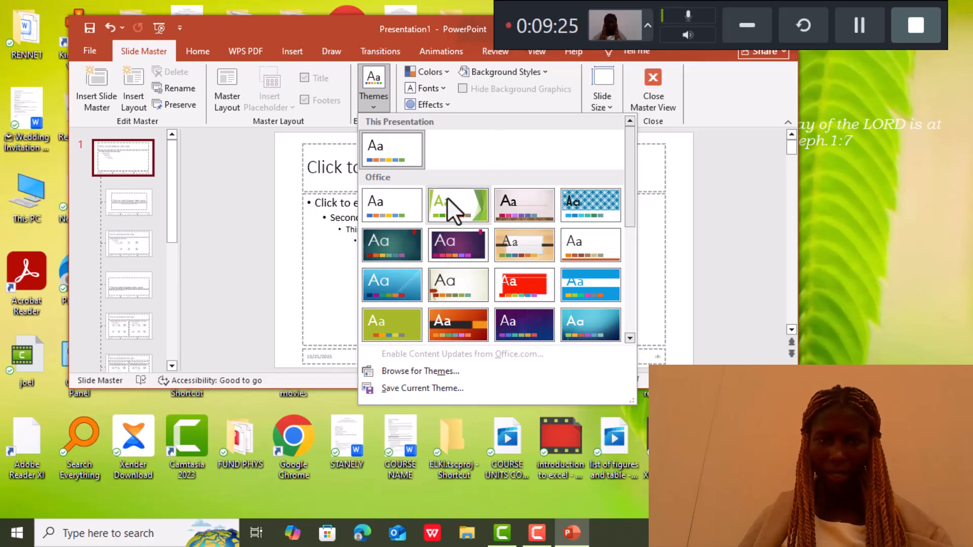
pyautogui.click(464, 210)
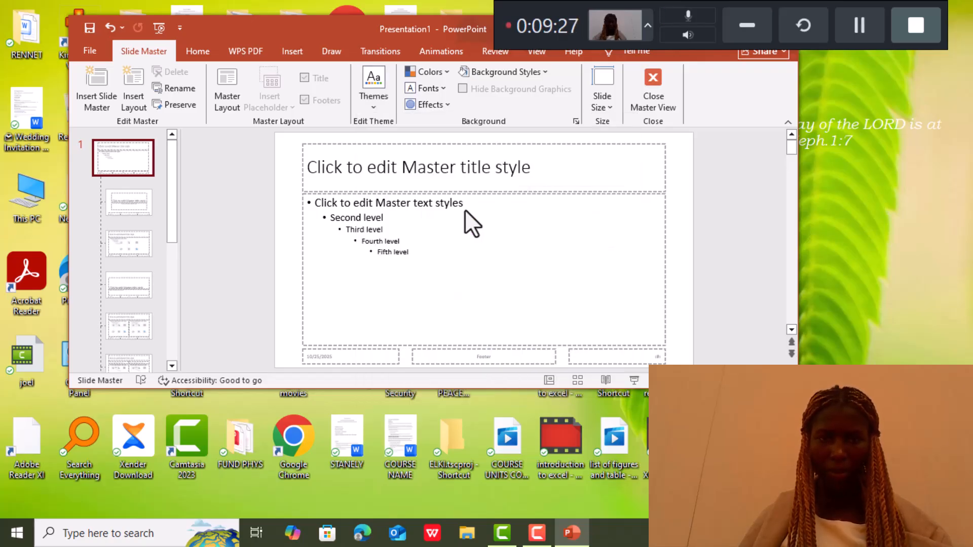
pyautogui.click(653, 100)
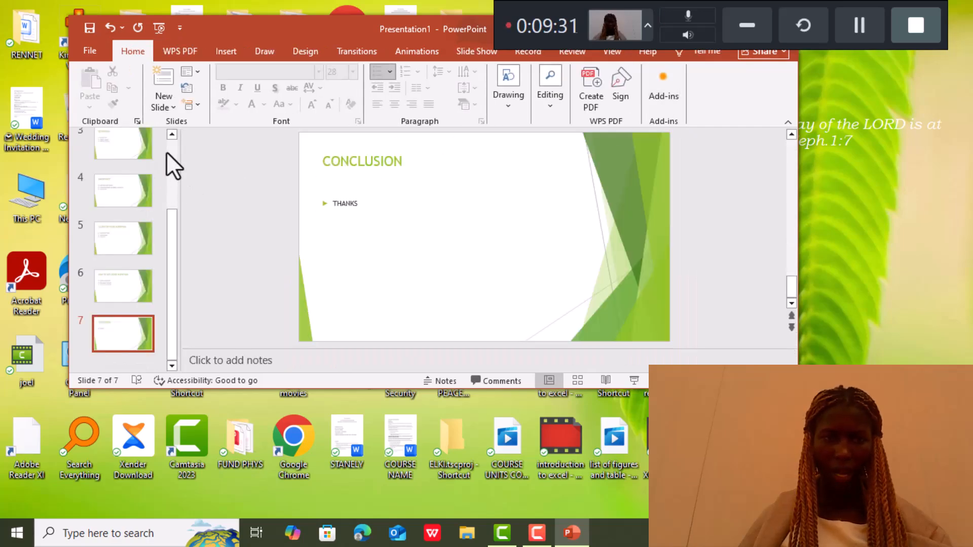
pyautogui.click(172, 134)
pyautogui.click(172, 134)
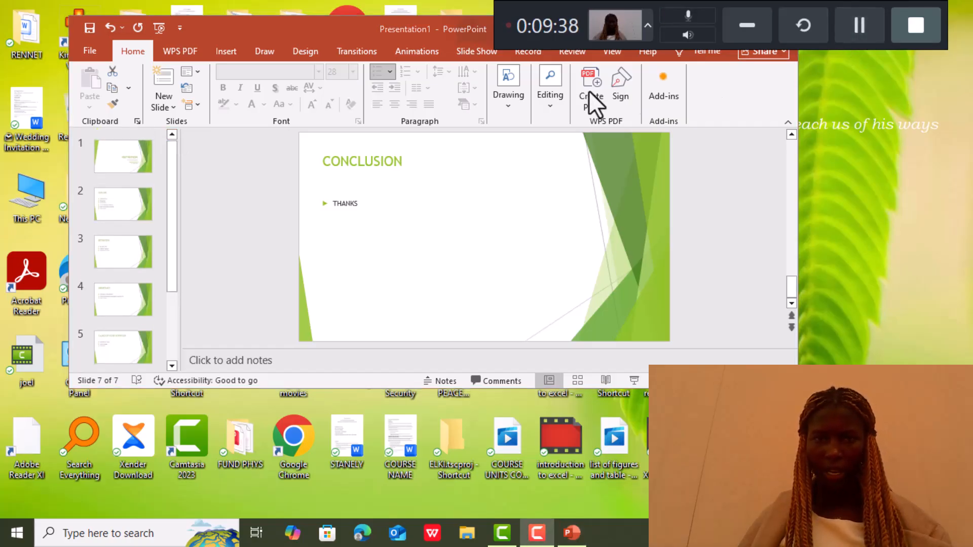
# Set the theme fonts of the main slide master to Arial and close the master view
pyautogui.click(614, 52)
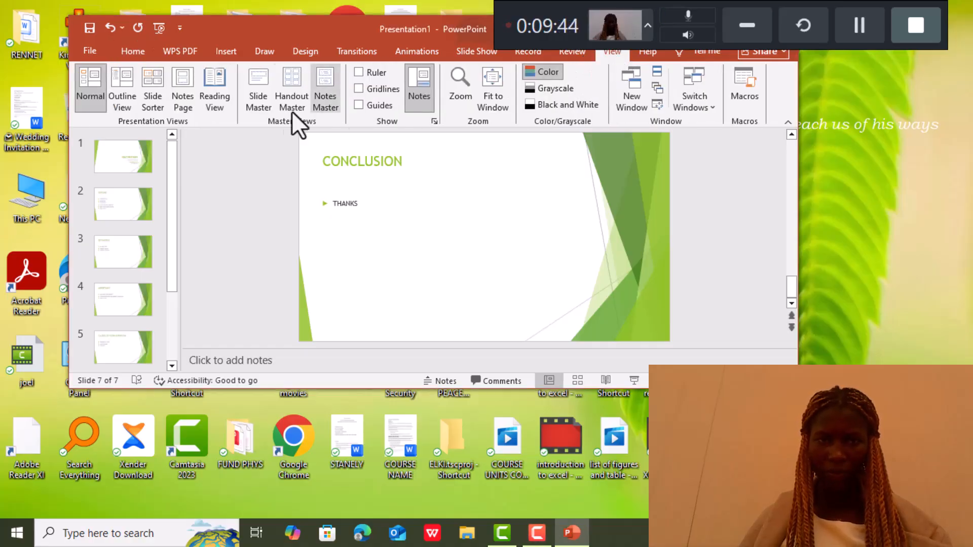
pyautogui.click(255, 103)
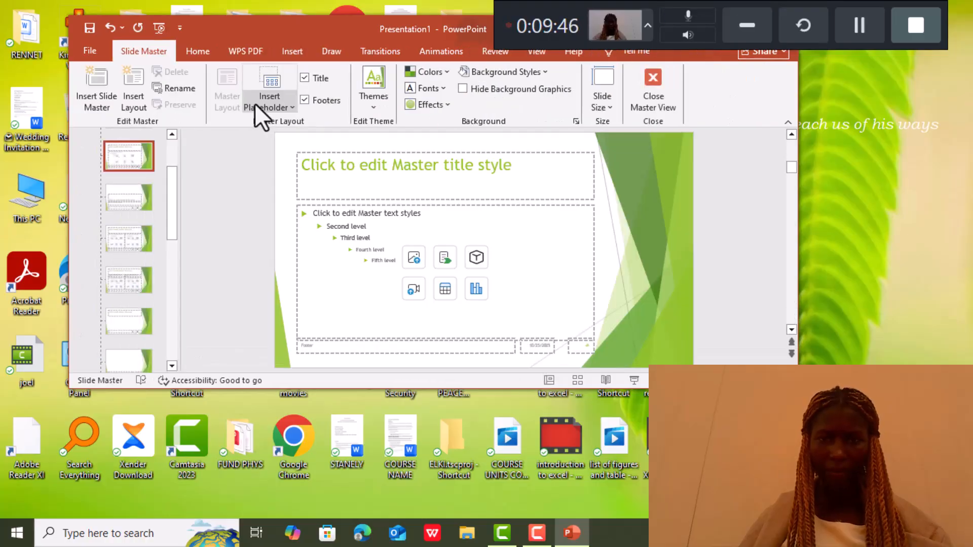
pyautogui.click(172, 135)
pyautogui.click(171, 137)
pyautogui.click(171, 136)
pyautogui.click(170, 137)
pyautogui.click(170, 136)
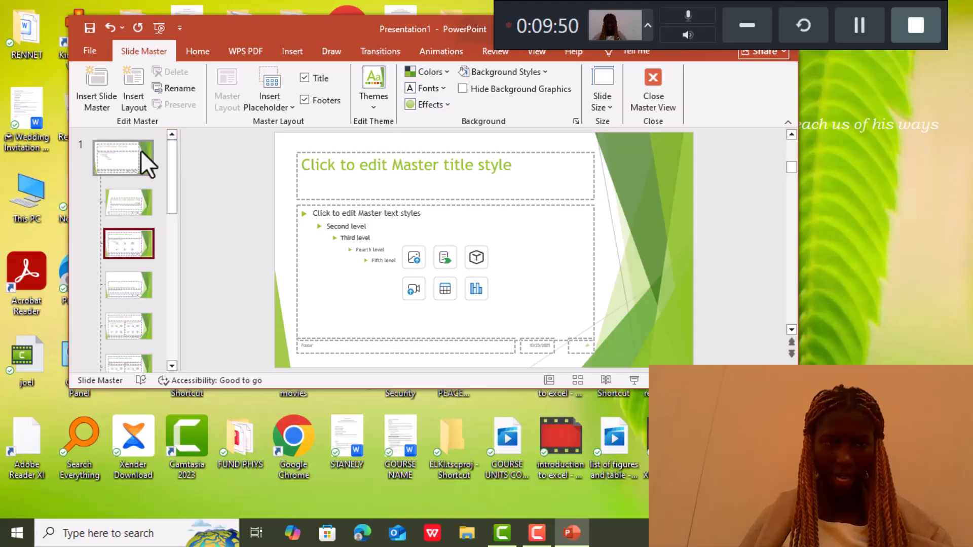
pyautogui.click(115, 155)
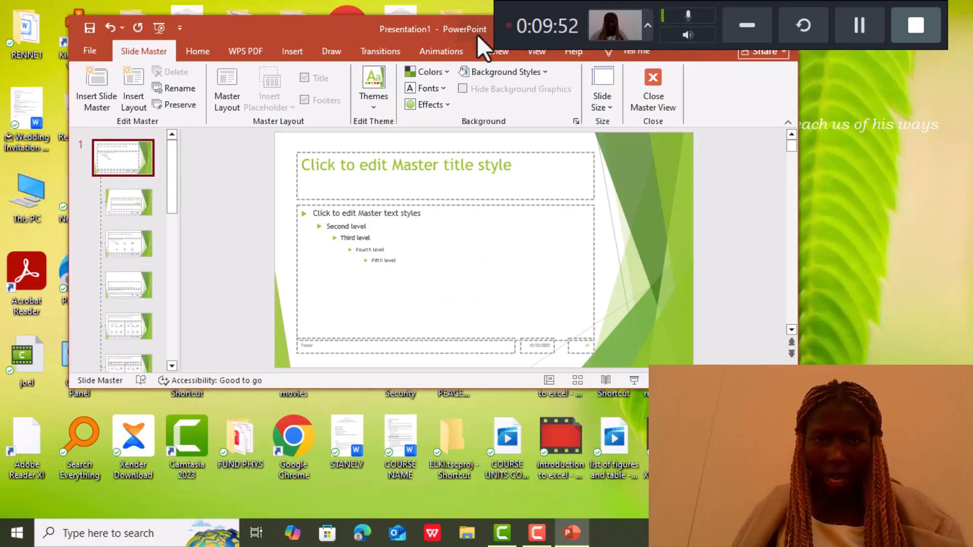
pyautogui.click(448, 100)
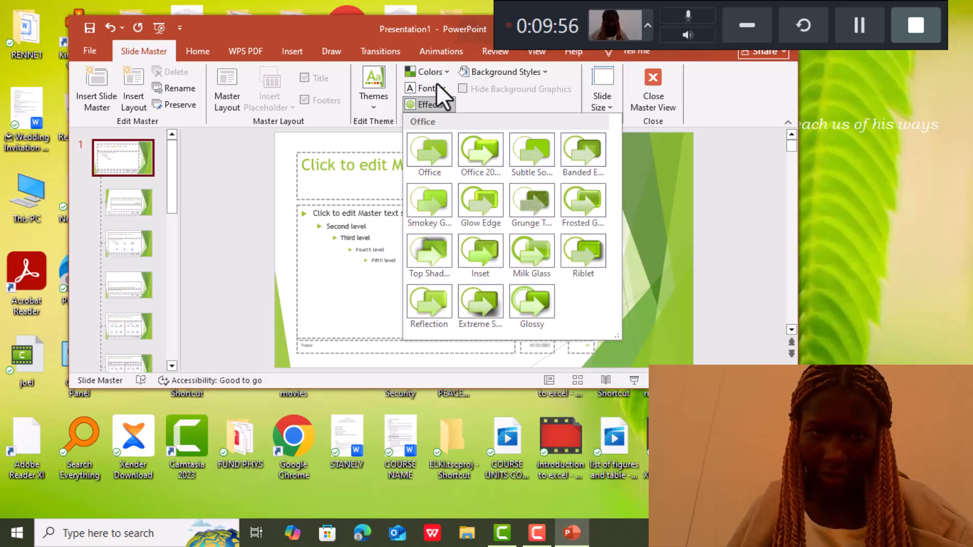
pyautogui.click(438, 87)
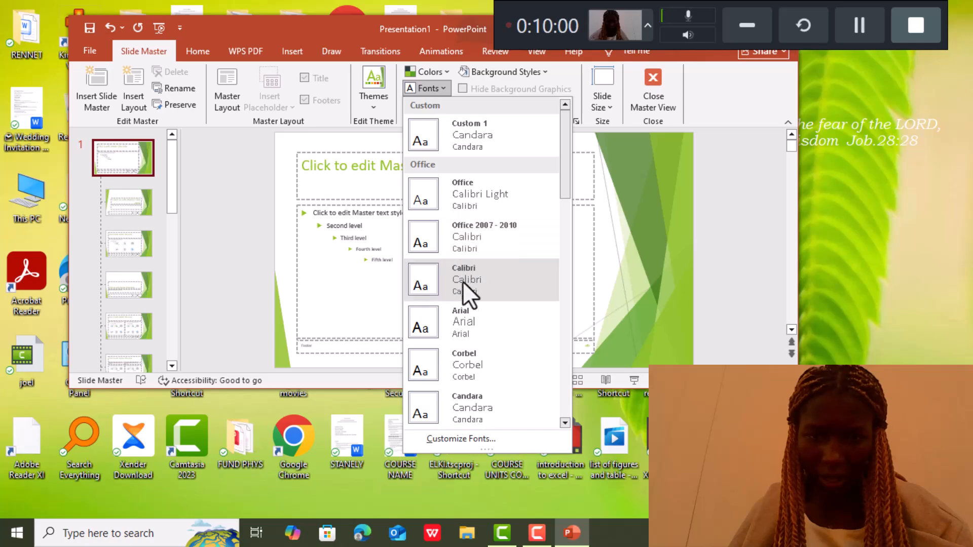
pyautogui.click(466, 320)
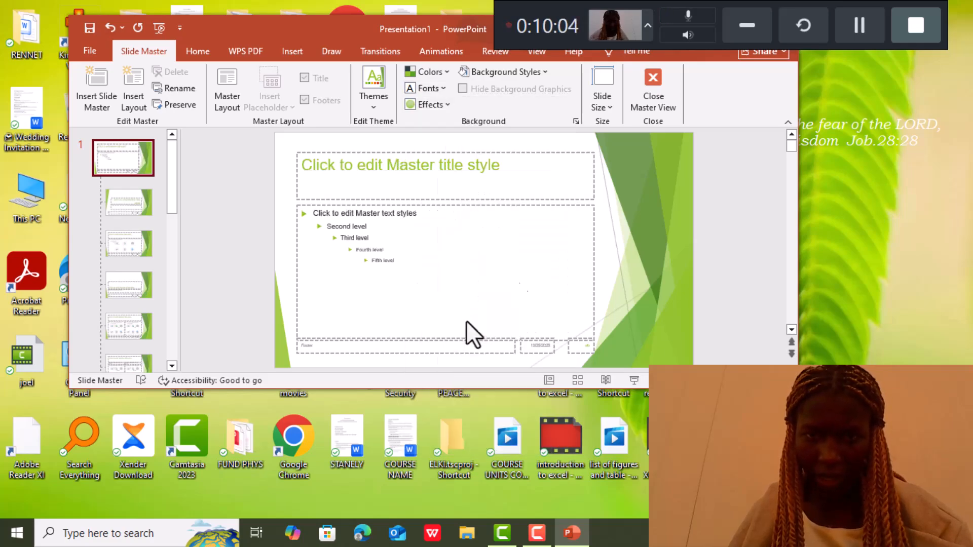
pyautogui.click(653, 107)
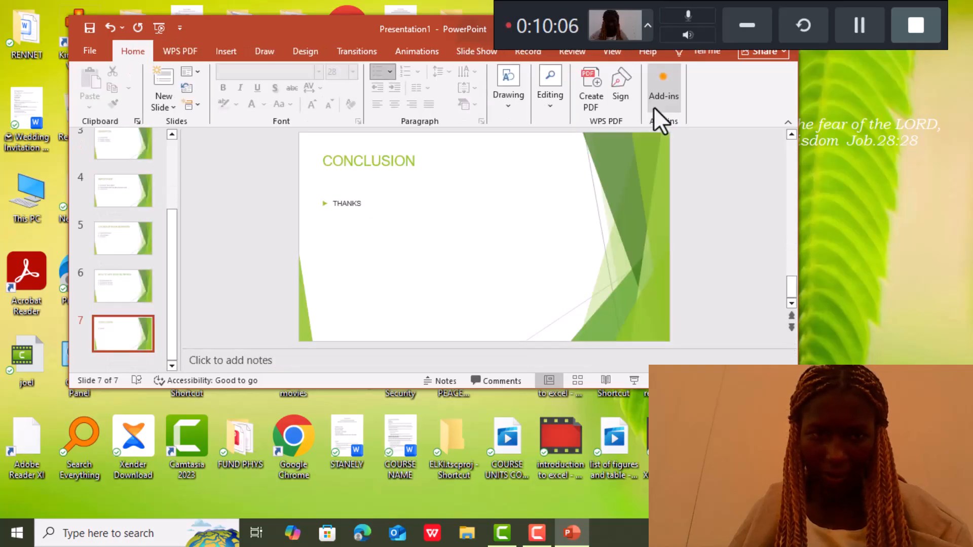
# Apply the Random Bars transition to the title slide's layout in Slide Master view
pyautogui.click(172, 146)
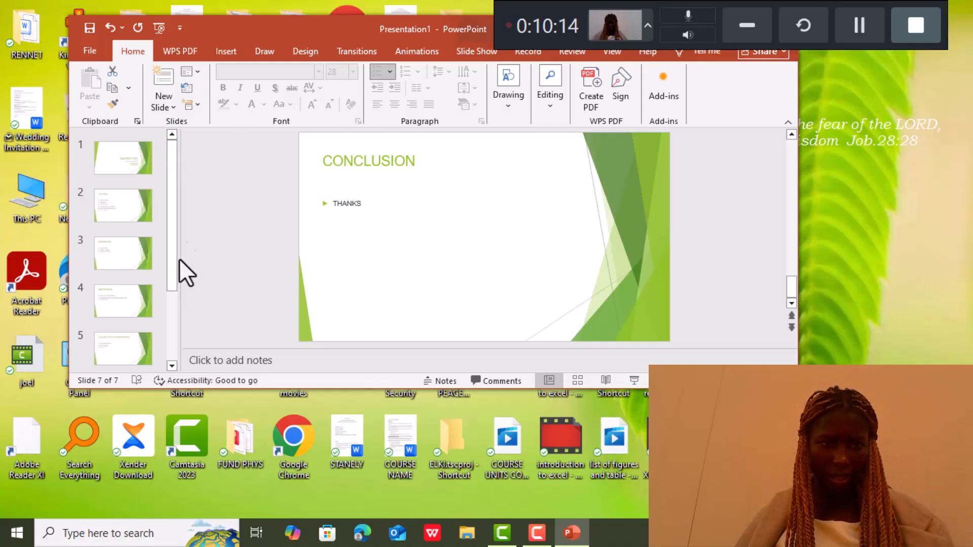
pyautogui.scroll(-2, 167, 357)
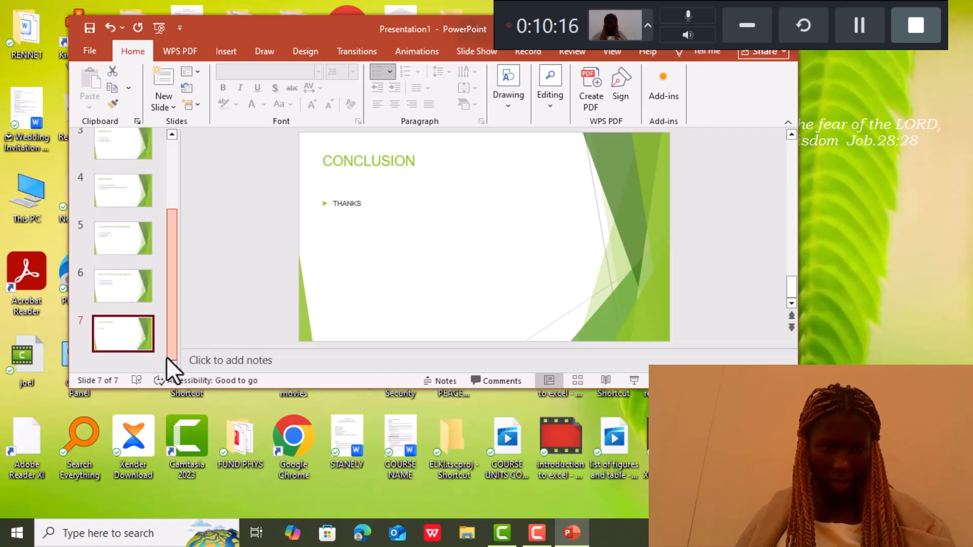
pyautogui.scroll(2, 165, 210)
pyautogui.click(130, 156)
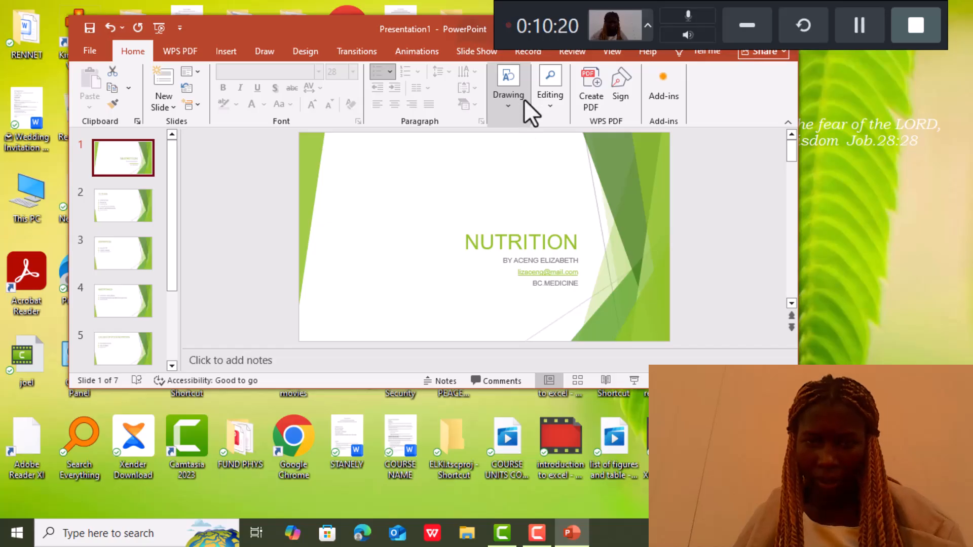
pyautogui.click(613, 52)
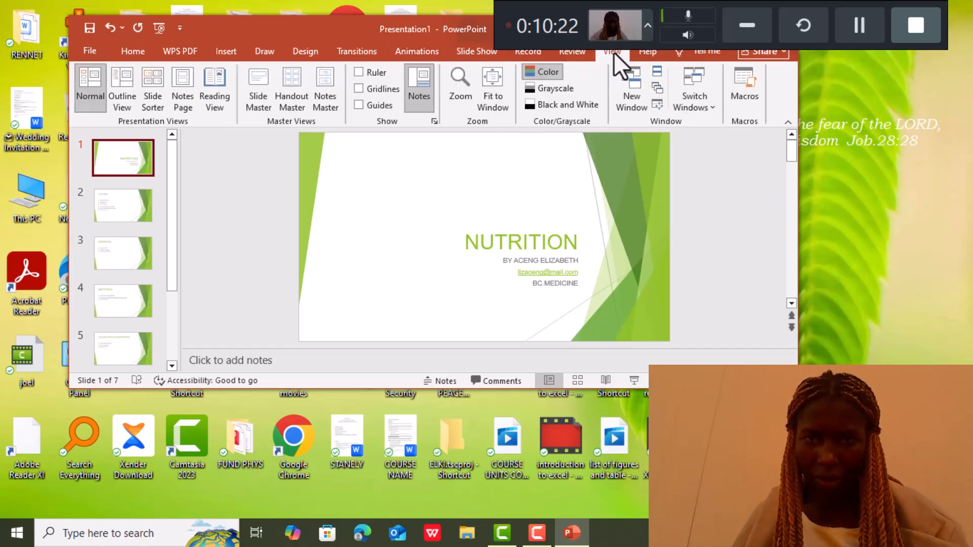
pyautogui.click(256, 102)
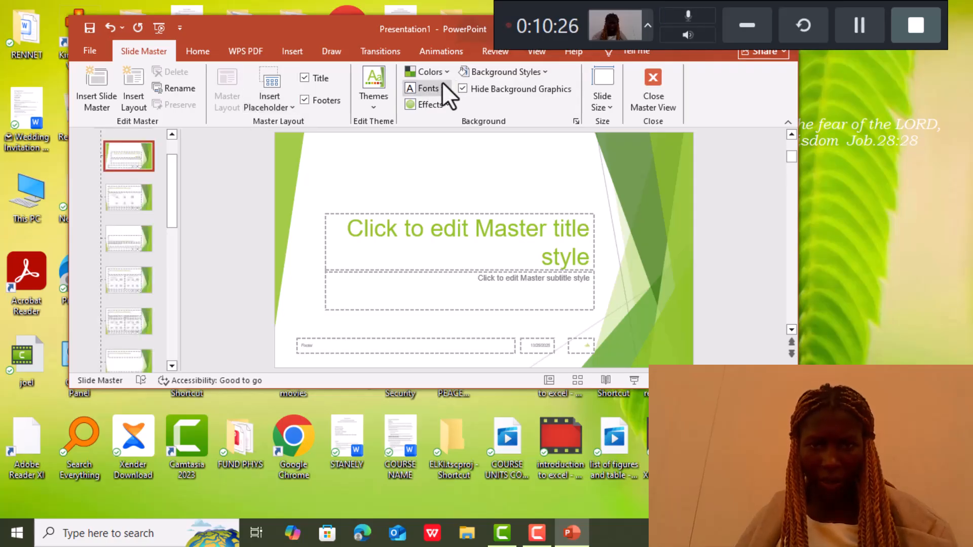
pyautogui.click(549, 77)
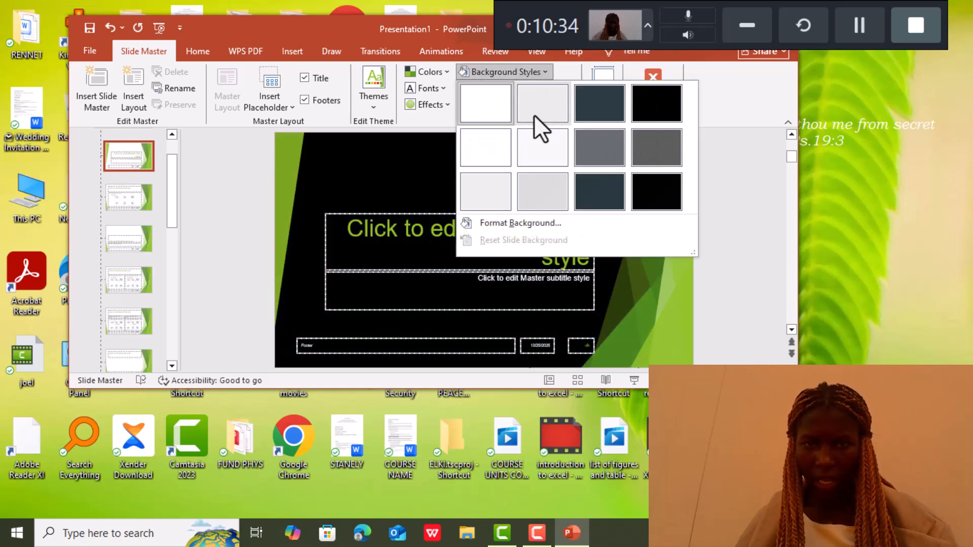
pyautogui.click(431, 127)
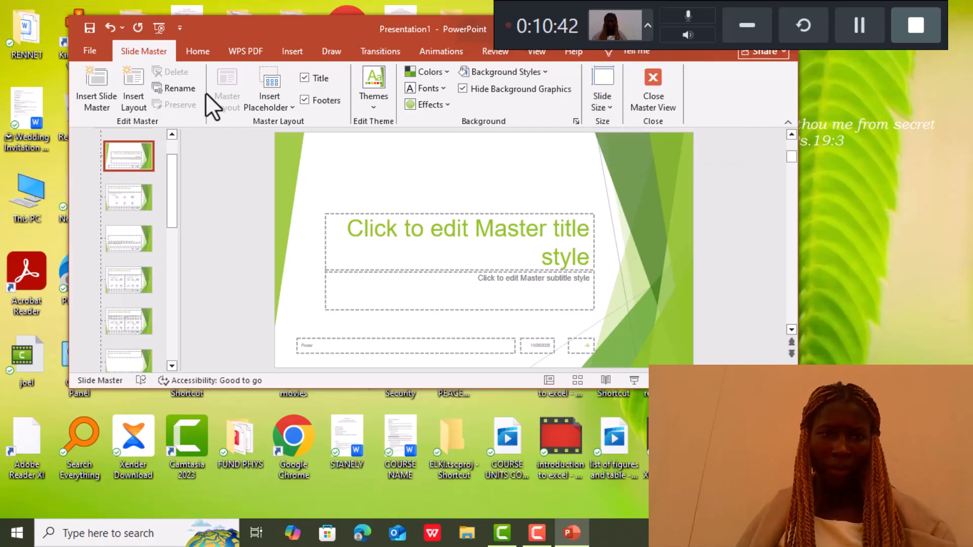
pyautogui.click(375, 53)
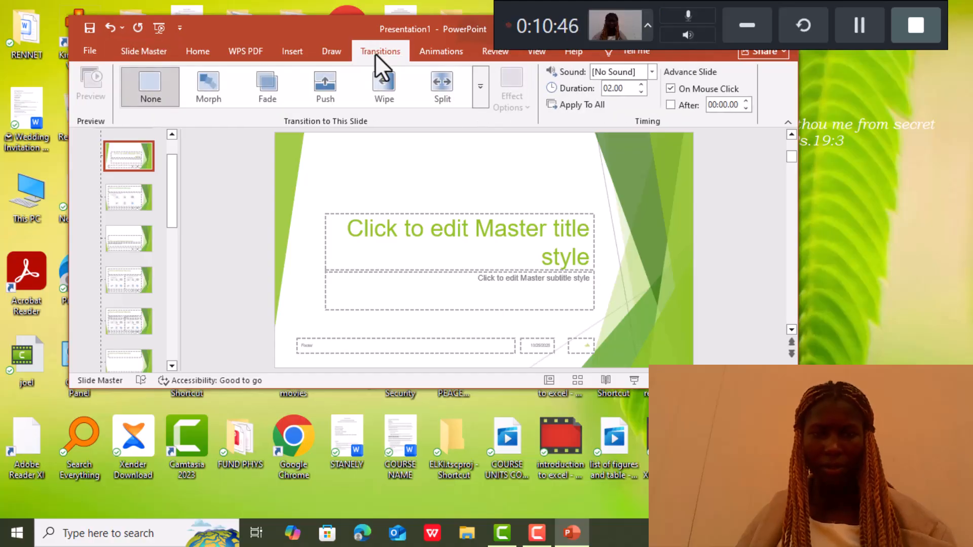
pyautogui.click(481, 86)
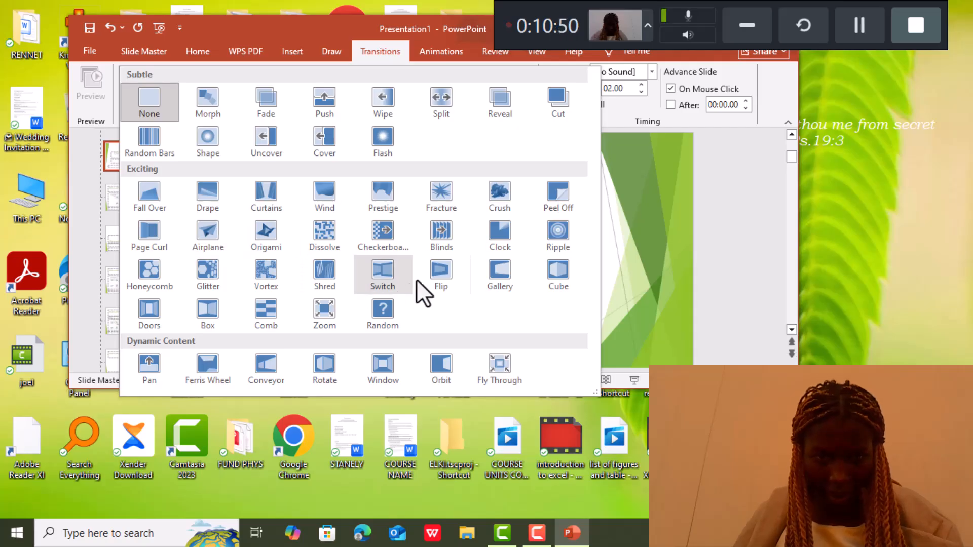
pyautogui.click(149, 133)
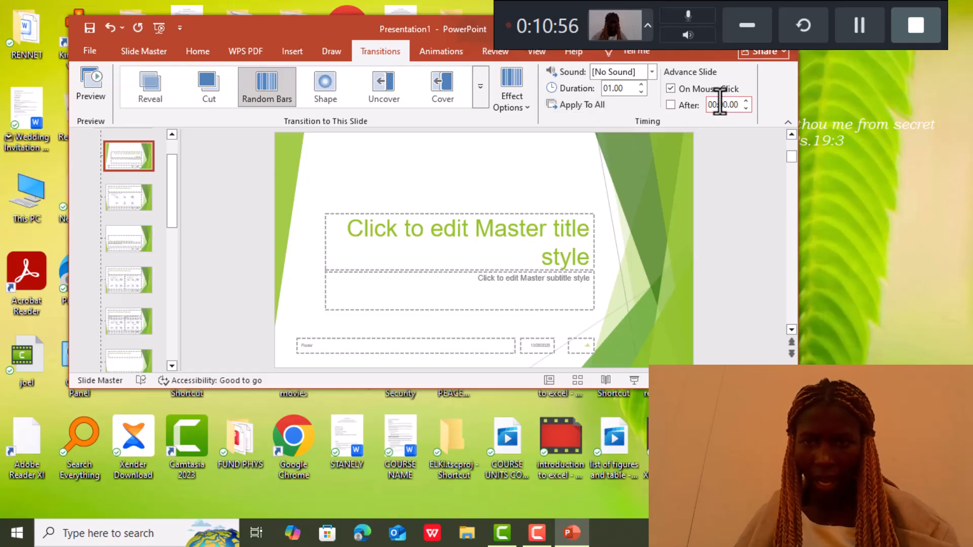
# Set the slide to advance automatically after 00:06.00 instead of on mouse click
pyautogui.click(671, 104)
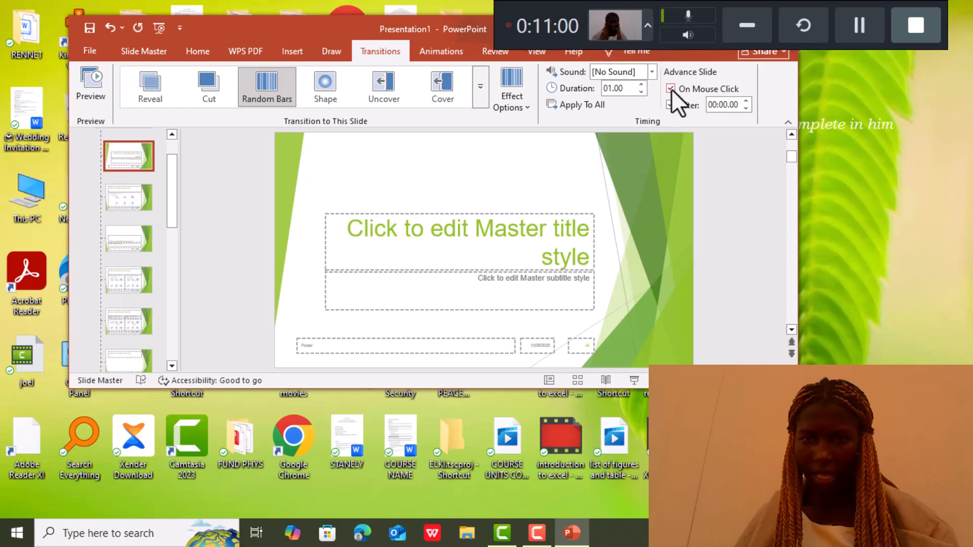
pyautogui.click(671, 88)
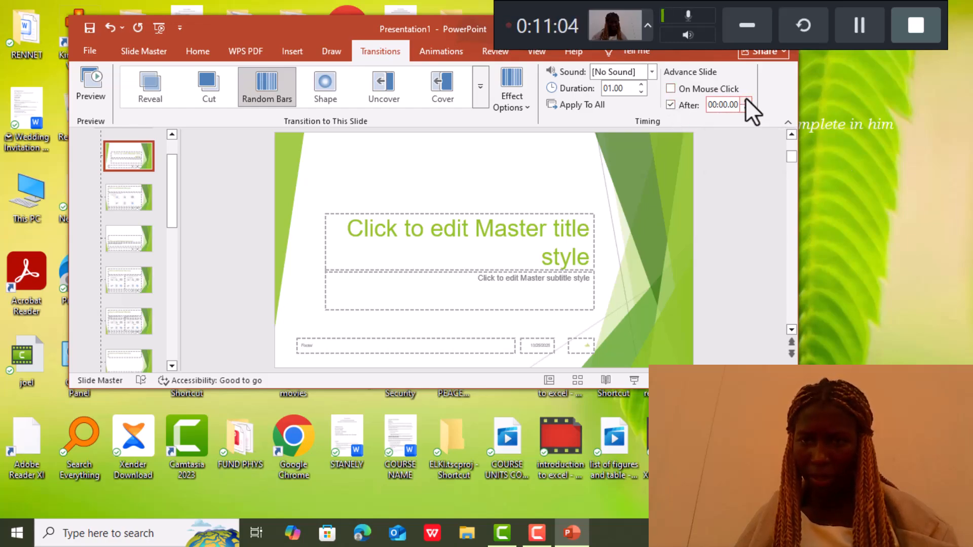
pyautogui.click(745, 102)
pyautogui.click(745, 101)
pyautogui.click(745, 101)
pyautogui.click(746, 100)
pyautogui.click(746, 101)
pyautogui.click(746, 107)
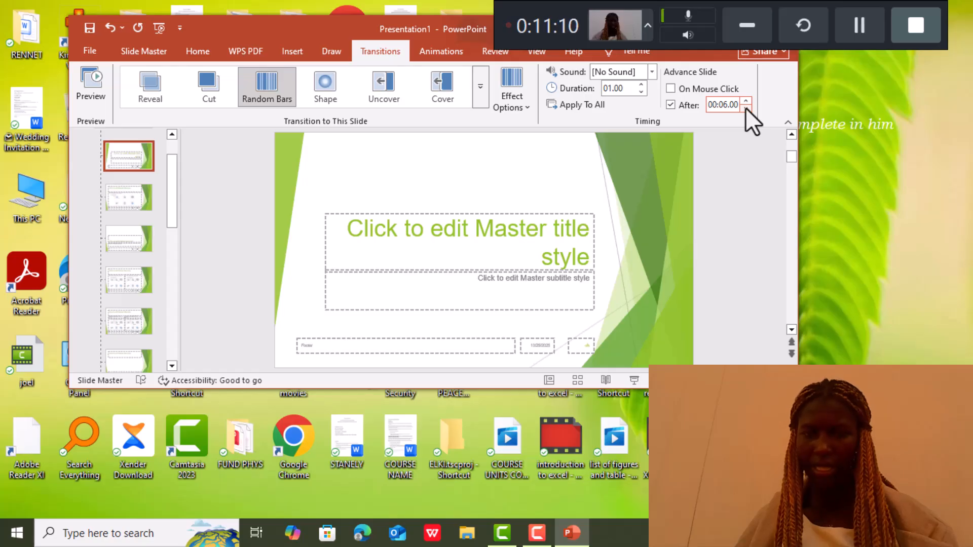
# Apply the transition and its timing to all slides, then close the master view and review the slide thumbnails
pyautogui.click(595, 110)
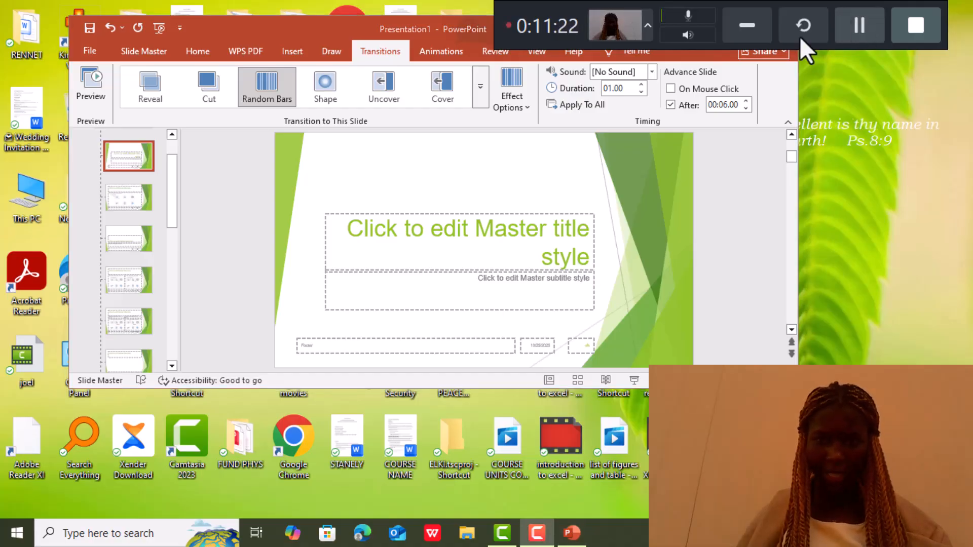
pyautogui.click(589, 105)
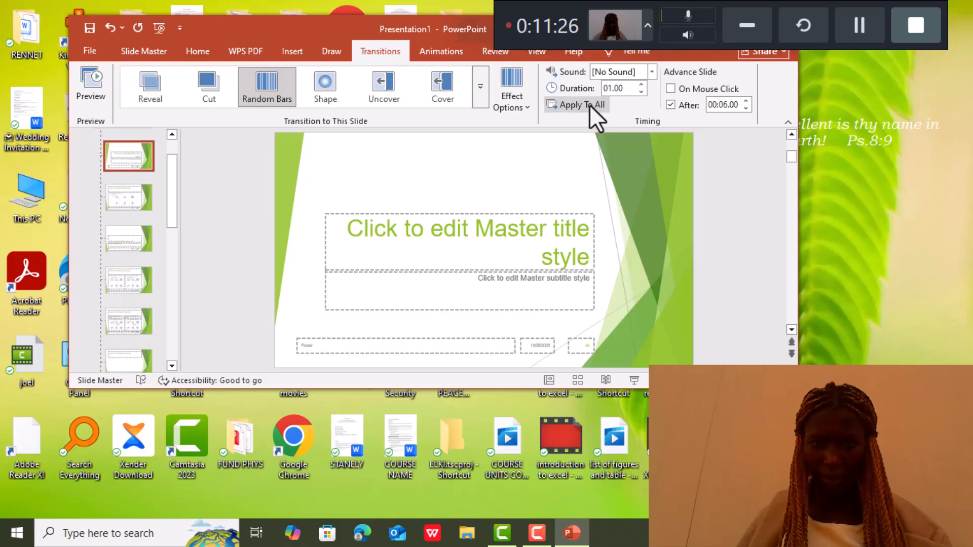
pyautogui.click(152, 51)
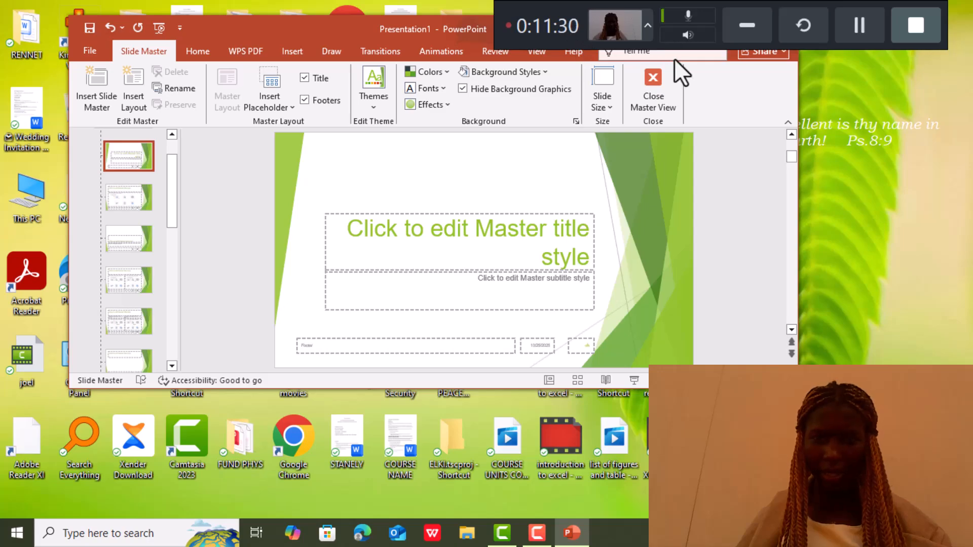
pyautogui.click(656, 91)
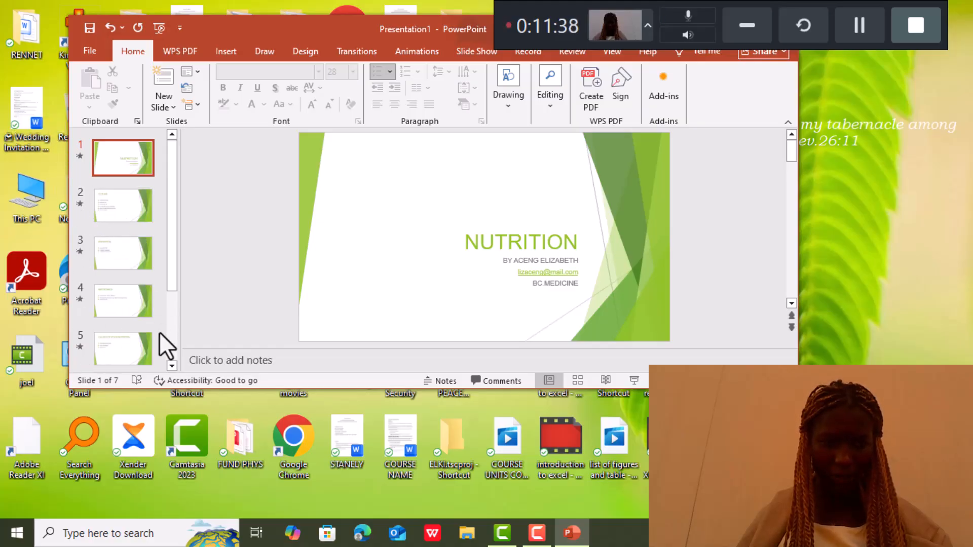
pyautogui.click(172, 367)
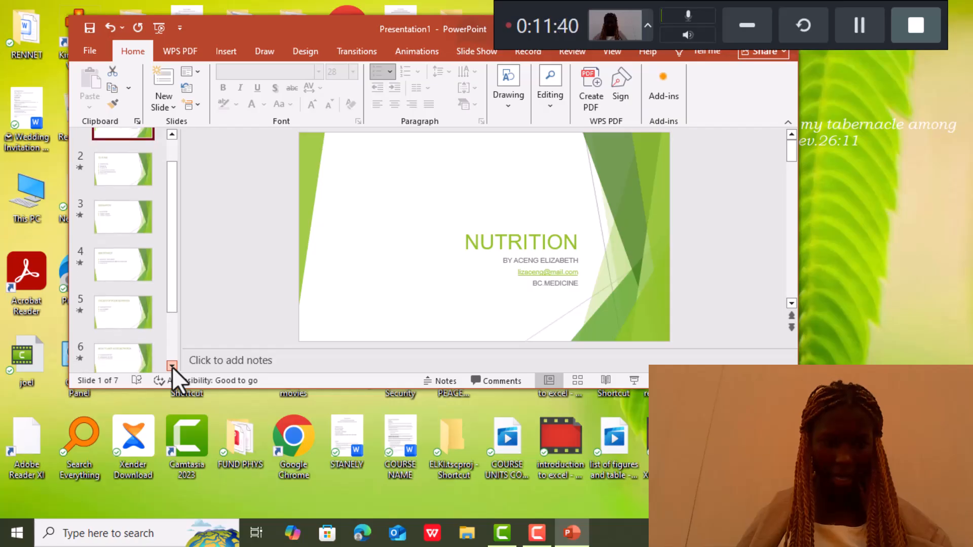
pyautogui.click(172, 367)
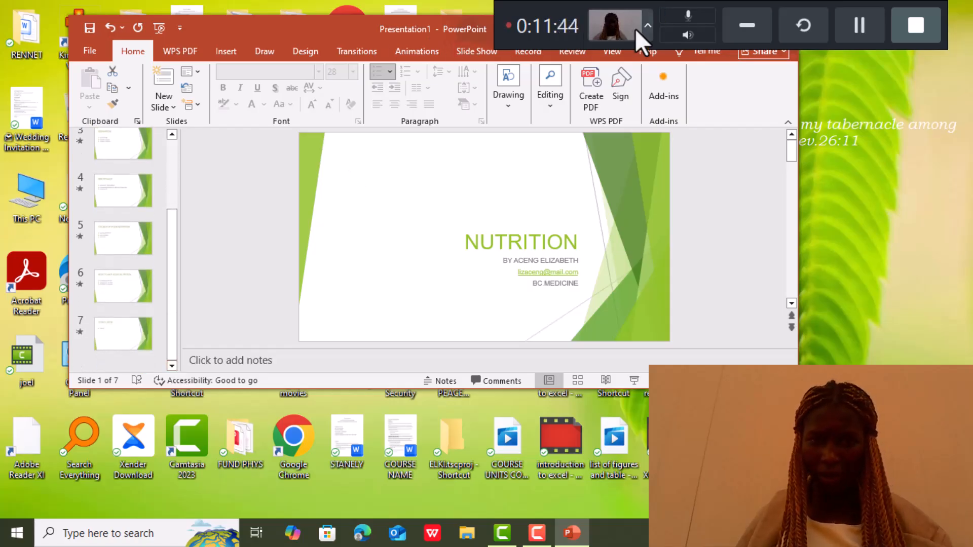
# Apply the Fly In animation to the title and body text placeholders of the main slide master
pyautogui.click(612, 52)
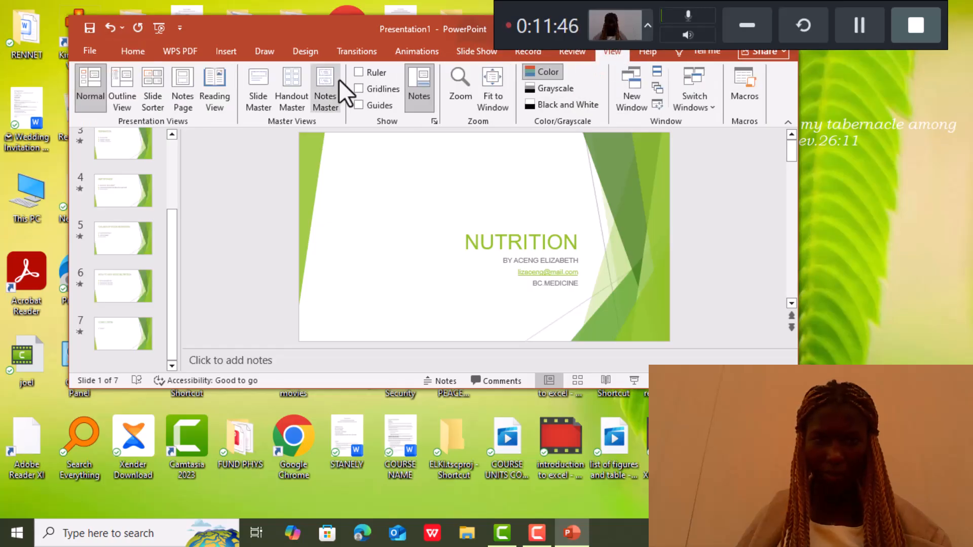
pyautogui.click(264, 99)
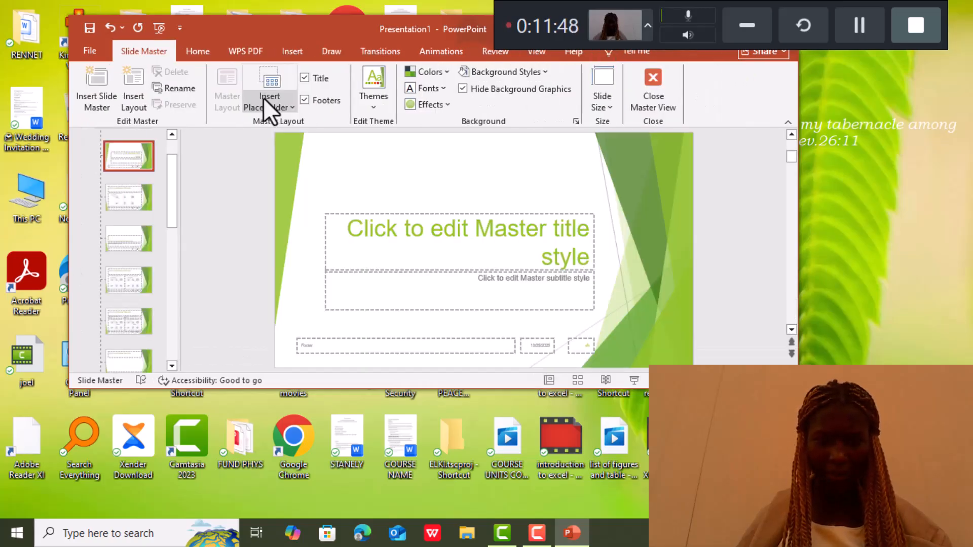
pyautogui.click(171, 134)
pyautogui.click(172, 135)
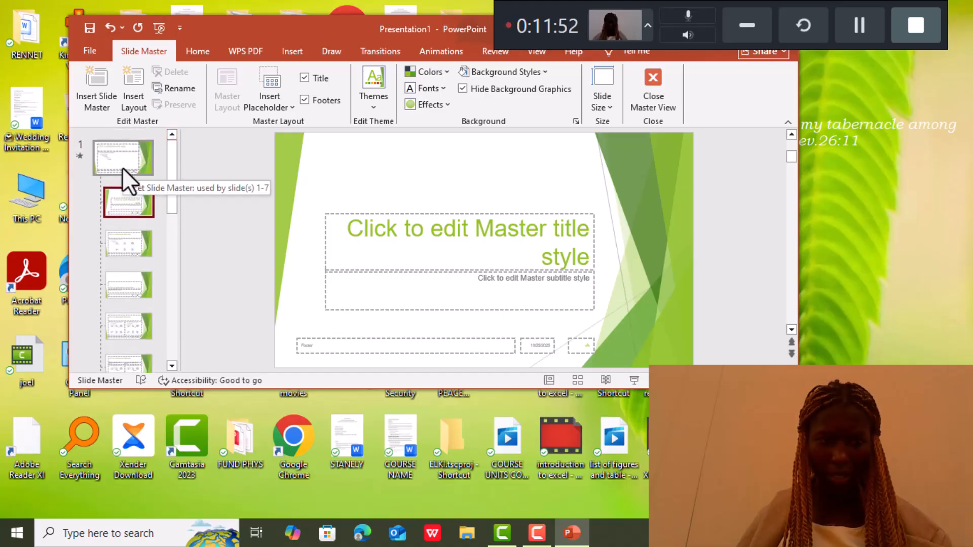
pyautogui.click(122, 168)
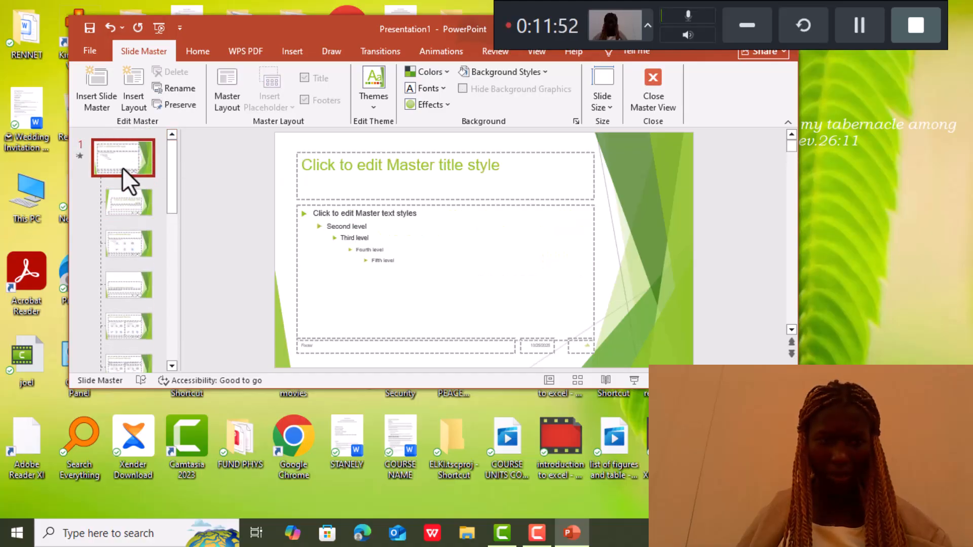
pyautogui.click(424, 53)
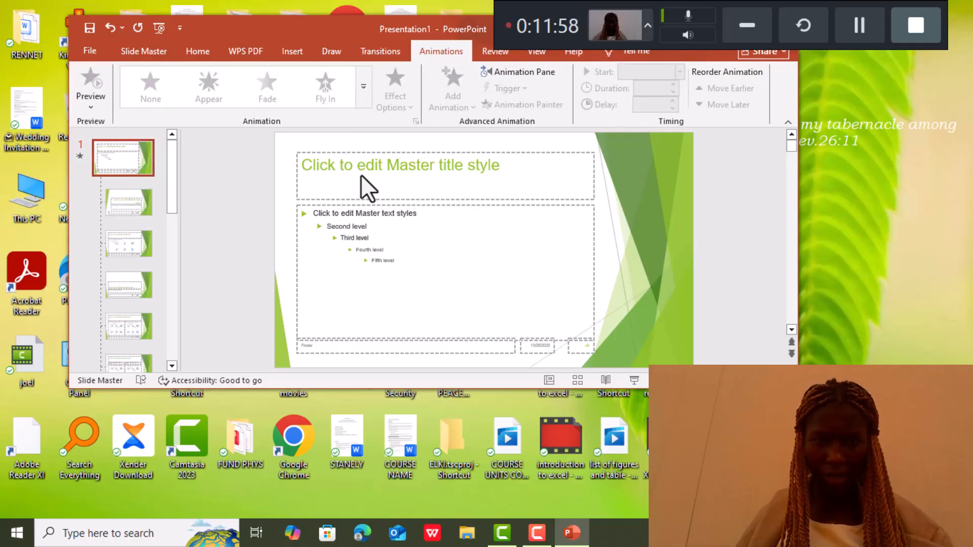
pyautogui.click(383, 167)
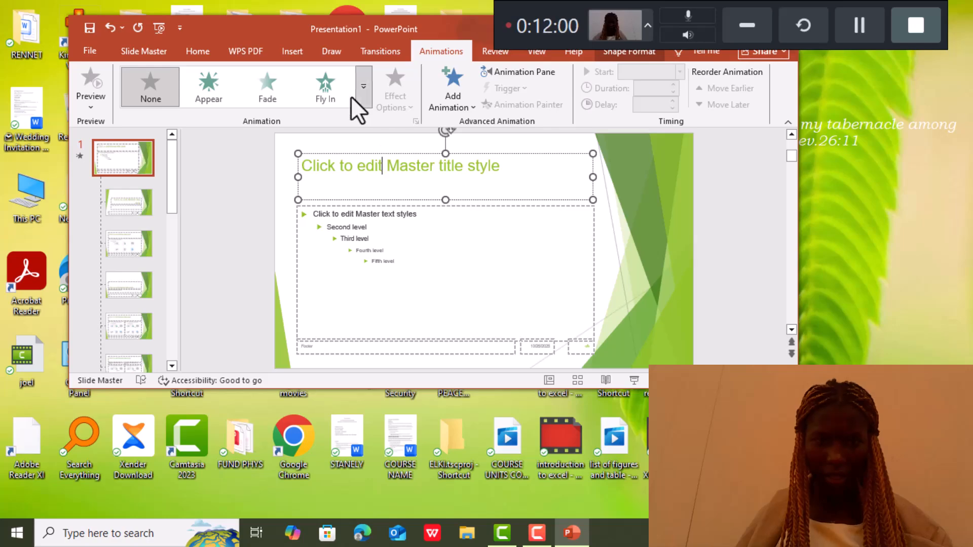
pyautogui.click(326, 92)
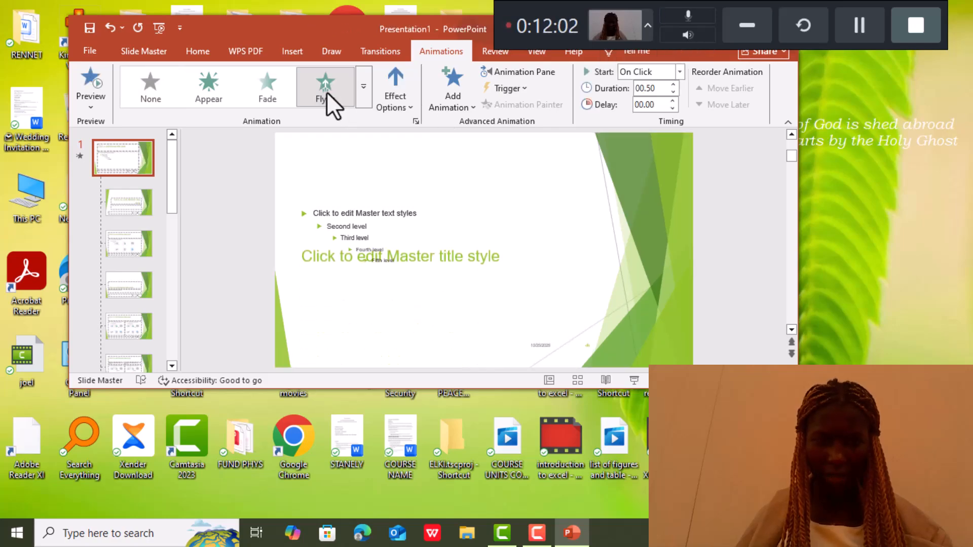
pyautogui.click(344, 229)
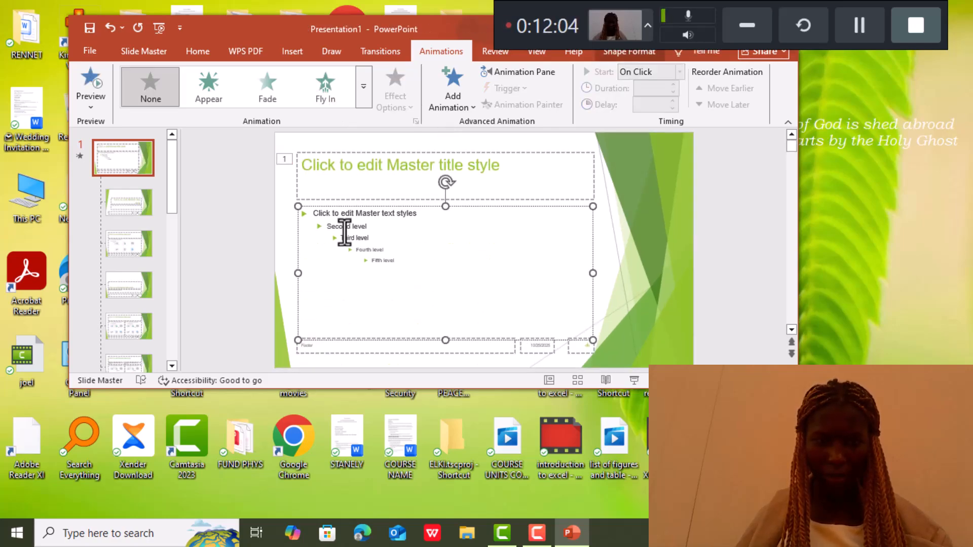
pyautogui.click(327, 92)
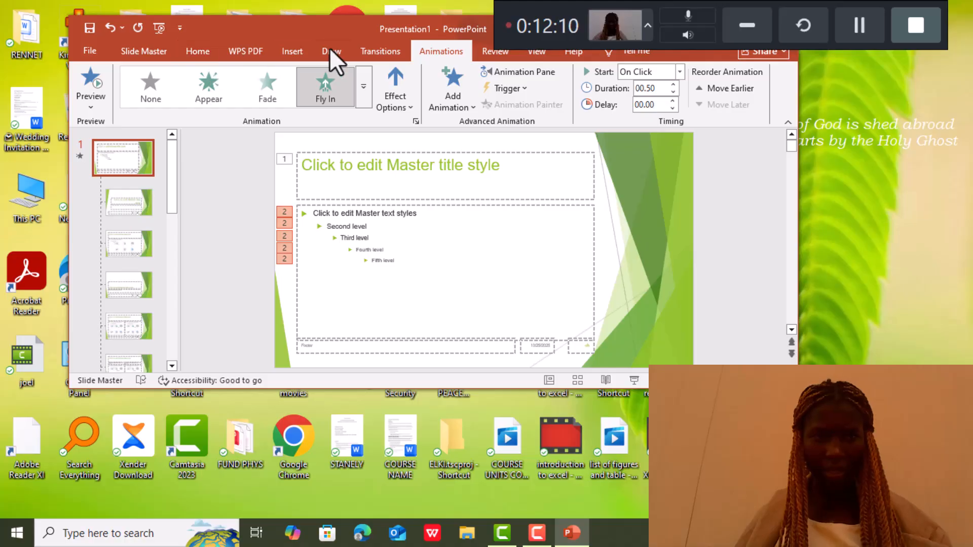
# Apply the main master's transition settings to all slides and close the master view
pyautogui.click(382, 48)
pyautogui.click(569, 103)
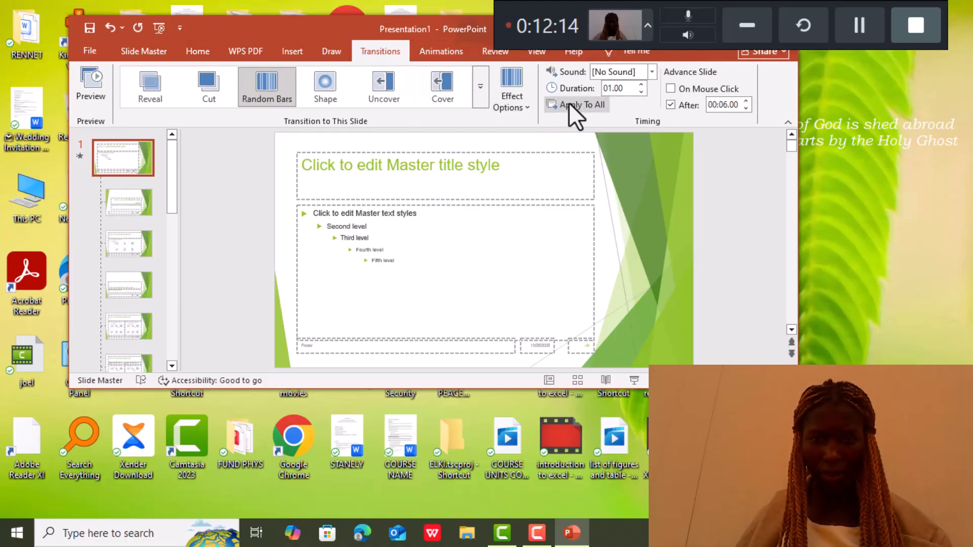
pyautogui.click(154, 49)
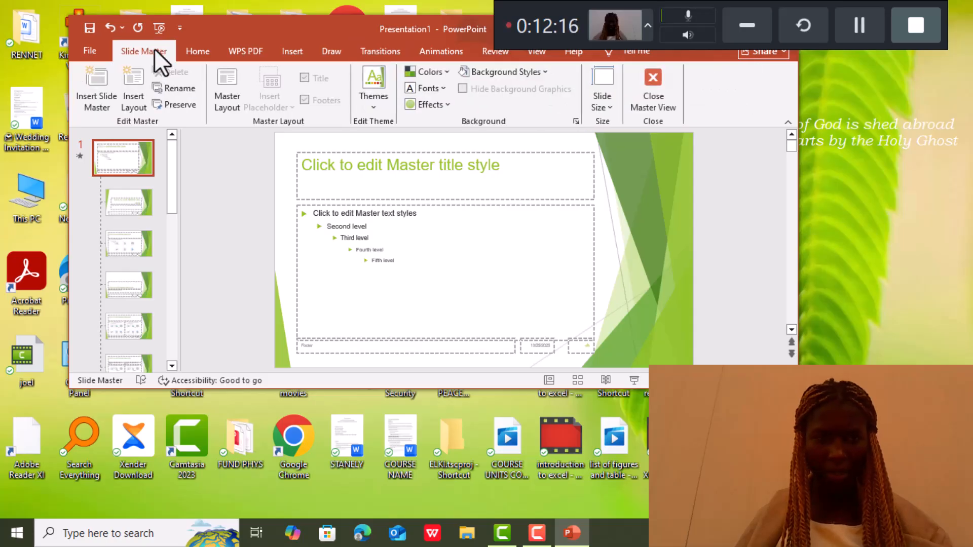
pyautogui.click(645, 91)
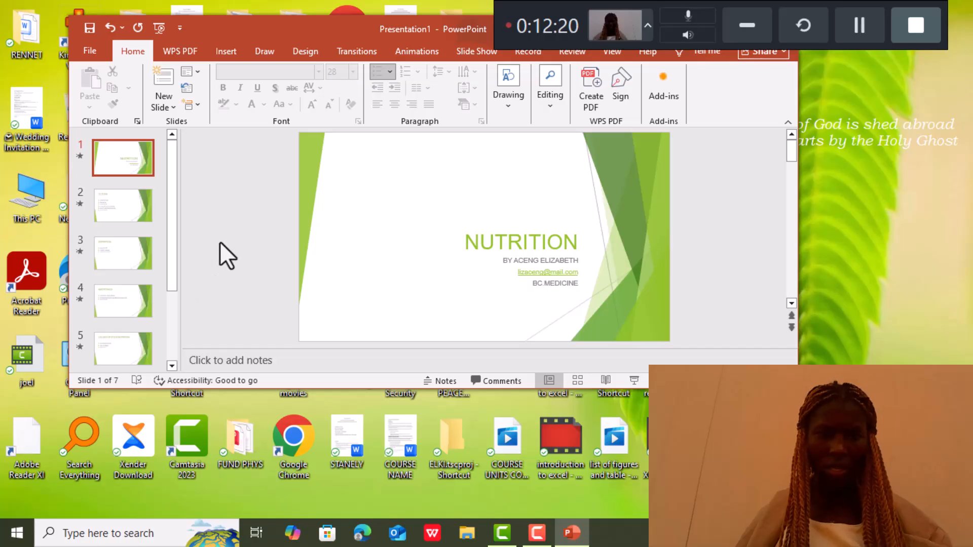
# Review slides 2 to 4 in Normal view and return to the title slide
pyautogui.click(144, 208)
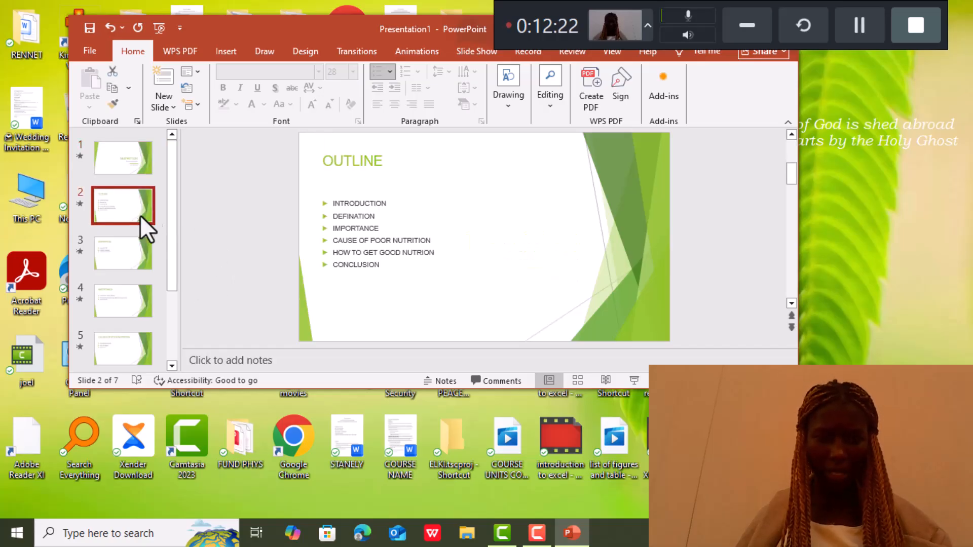
pyautogui.click(127, 248)
pyautogui.click(122, 301)
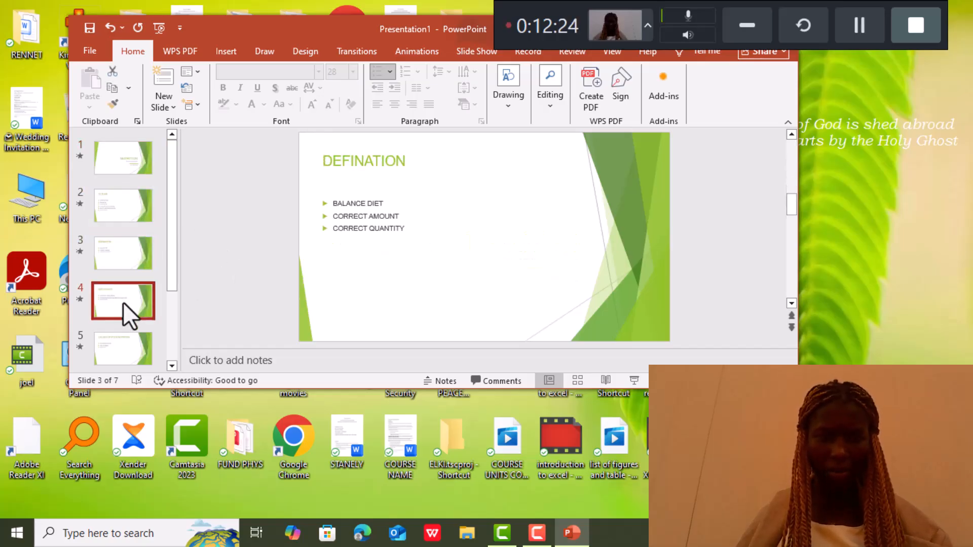
pyautogui.click(135, 174)
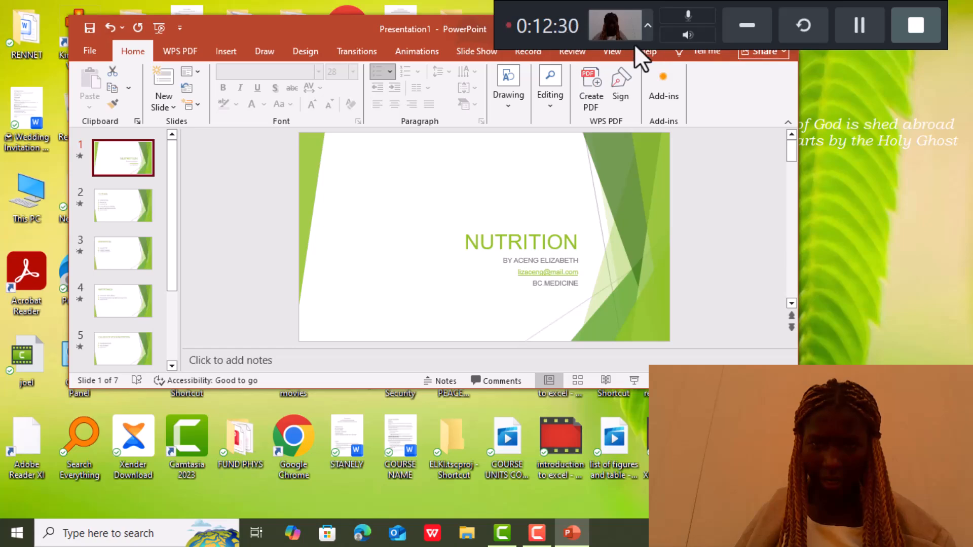
# Reopen Slide Master view to inspect the main master and its layouts, and close it without edits
pyautogui.click(621, 54)
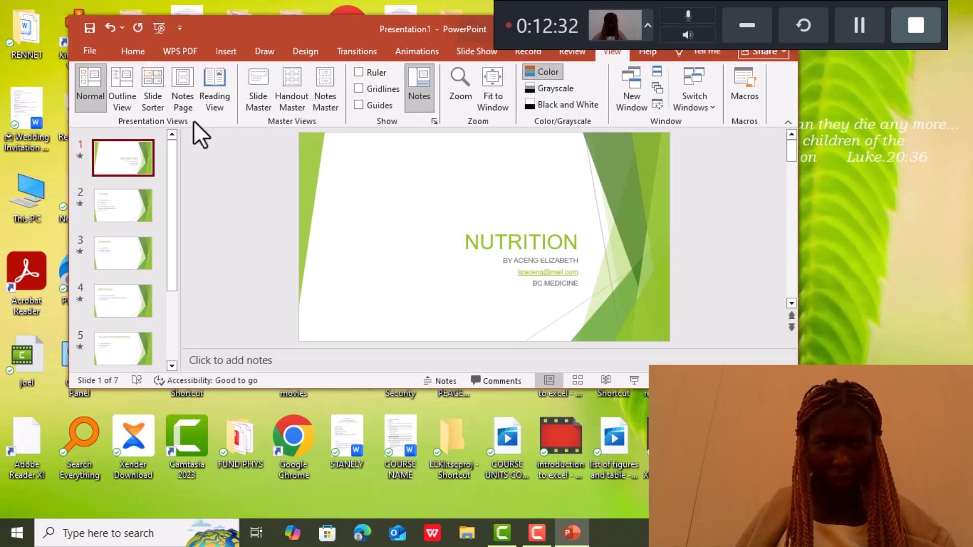
pyautogui.click(259, 88)
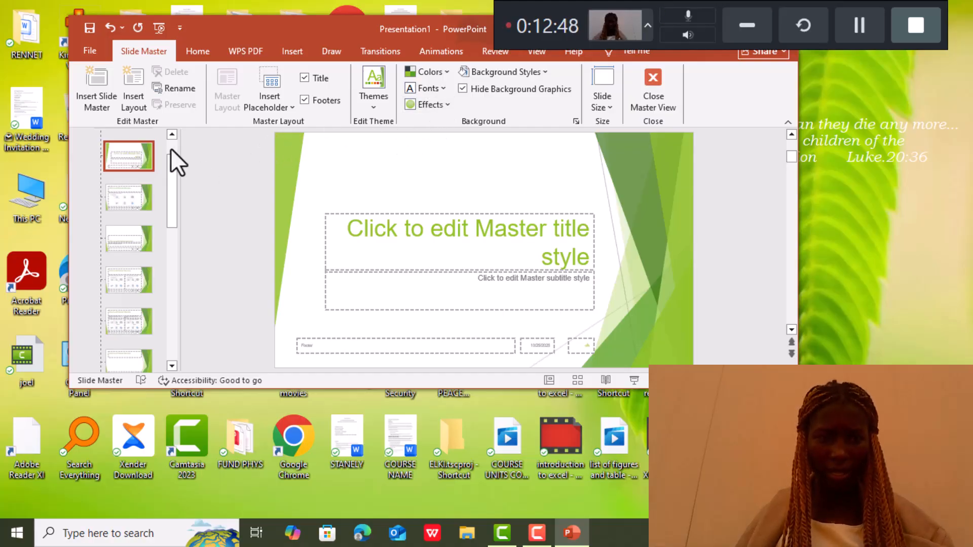
pyautogui.click(172, 135)
pyautogui.click(172, 134)
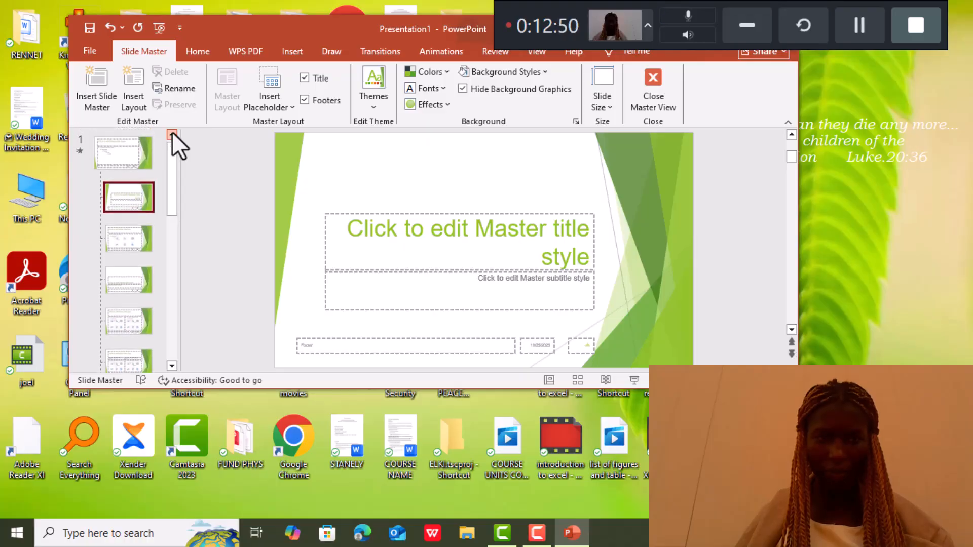
pyautogui.click(655, 90)
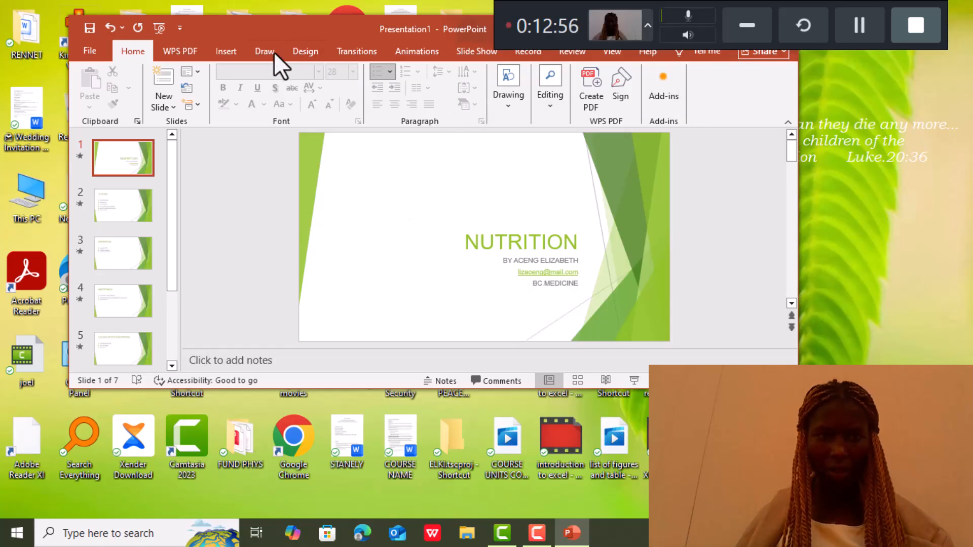
# Start the slide show from the beginning of the presentation
pyautogui.click(468, 50)
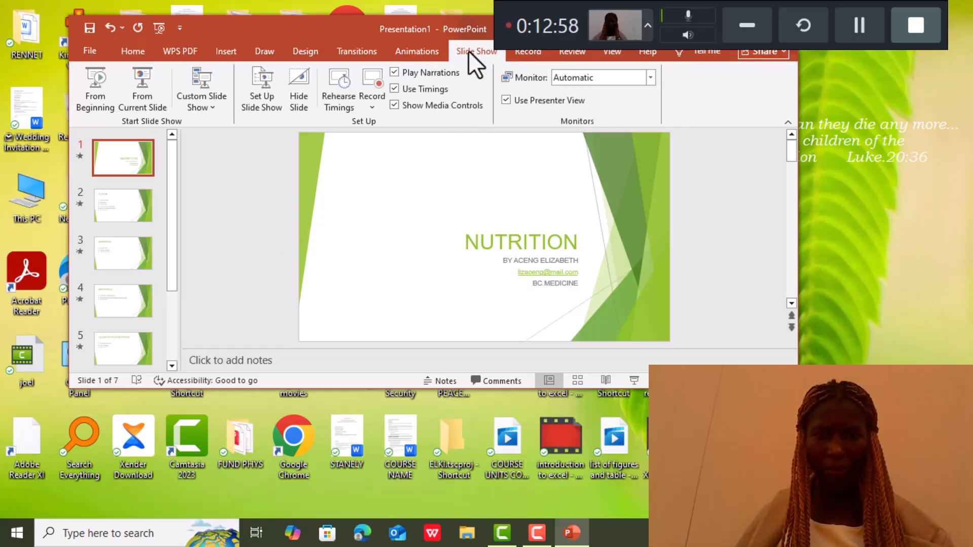
pyautogui.click(92, 97)
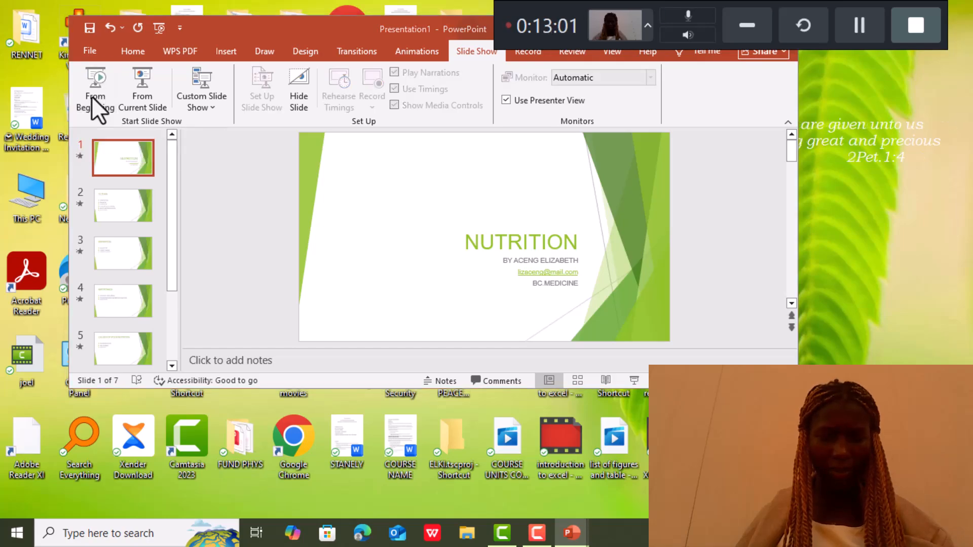